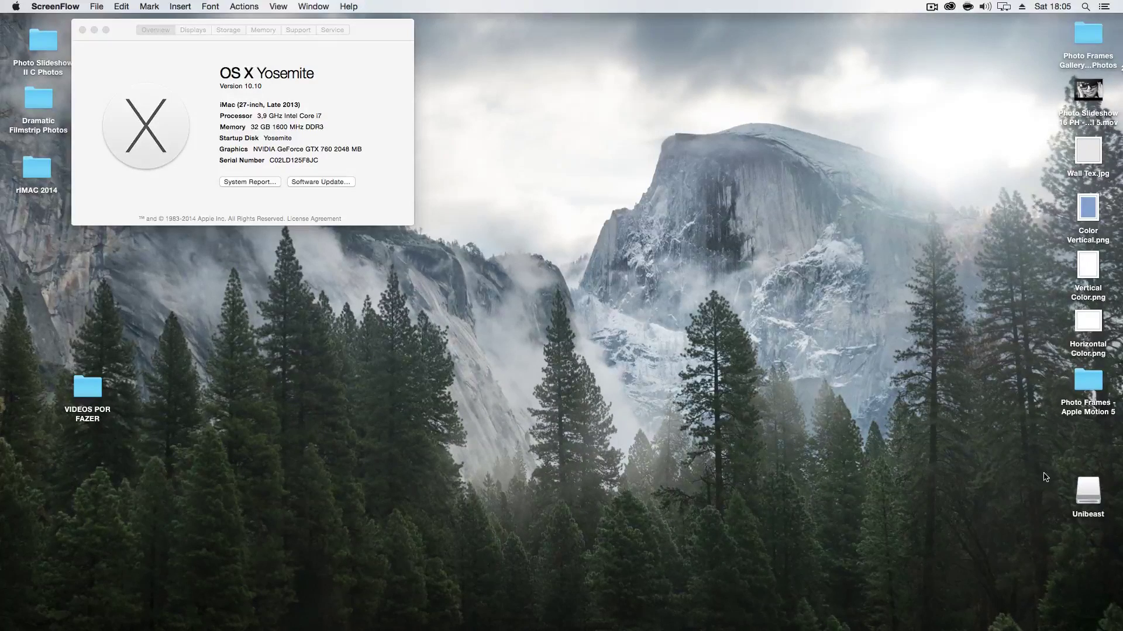
Open the Unibeast drive window, move it aside, and launch MultiBeast from it
double_click(1087, 492)
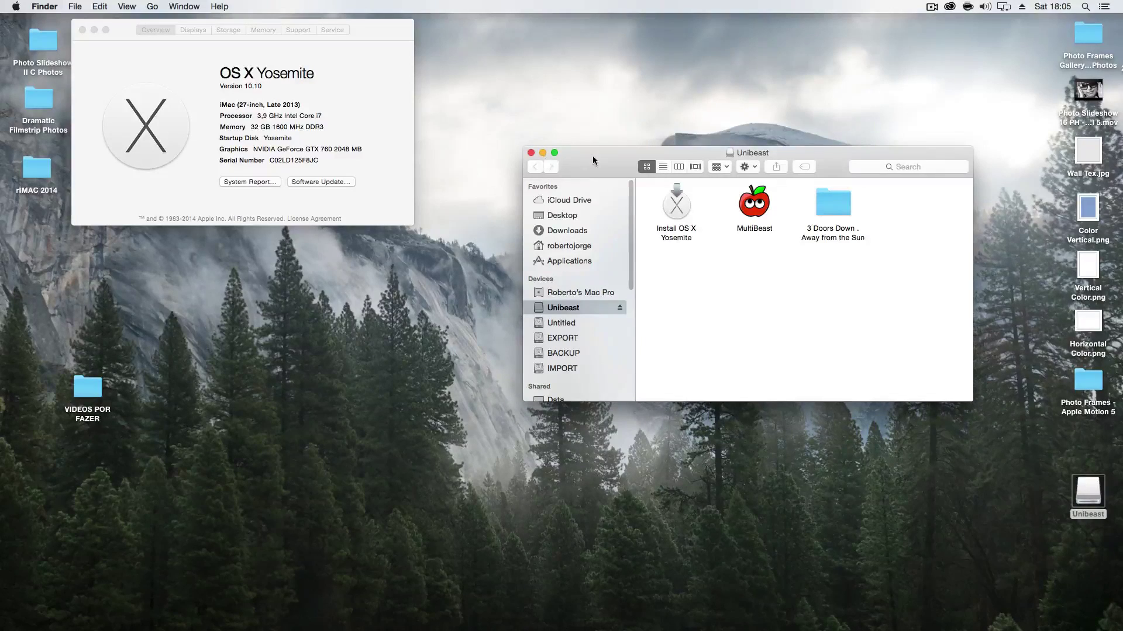
drag(593, 157, 604, 231)
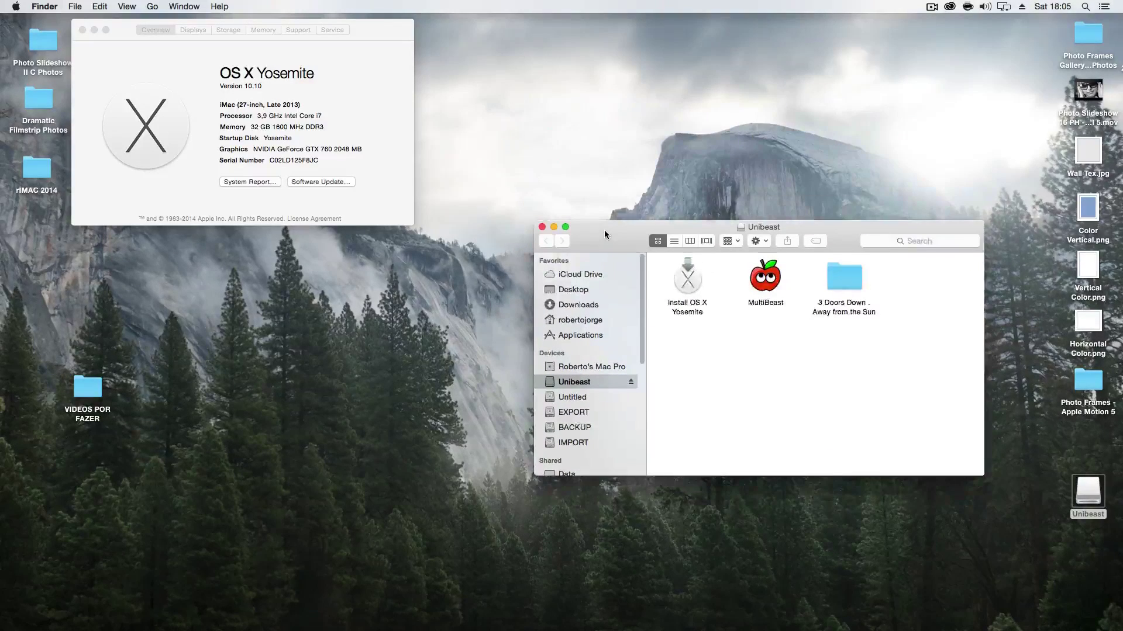
double_click(763, 270)
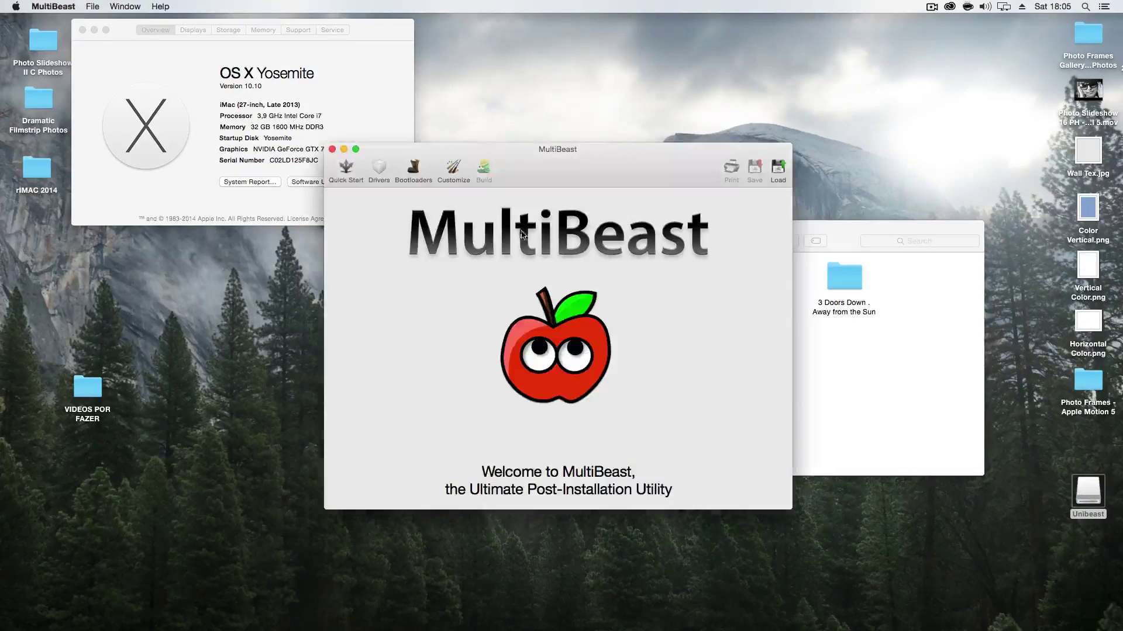
Review MultiBeast's Drivers > Audio > Realtek ALCxxx codec list, then quit MultiBeast
click(379, 169)
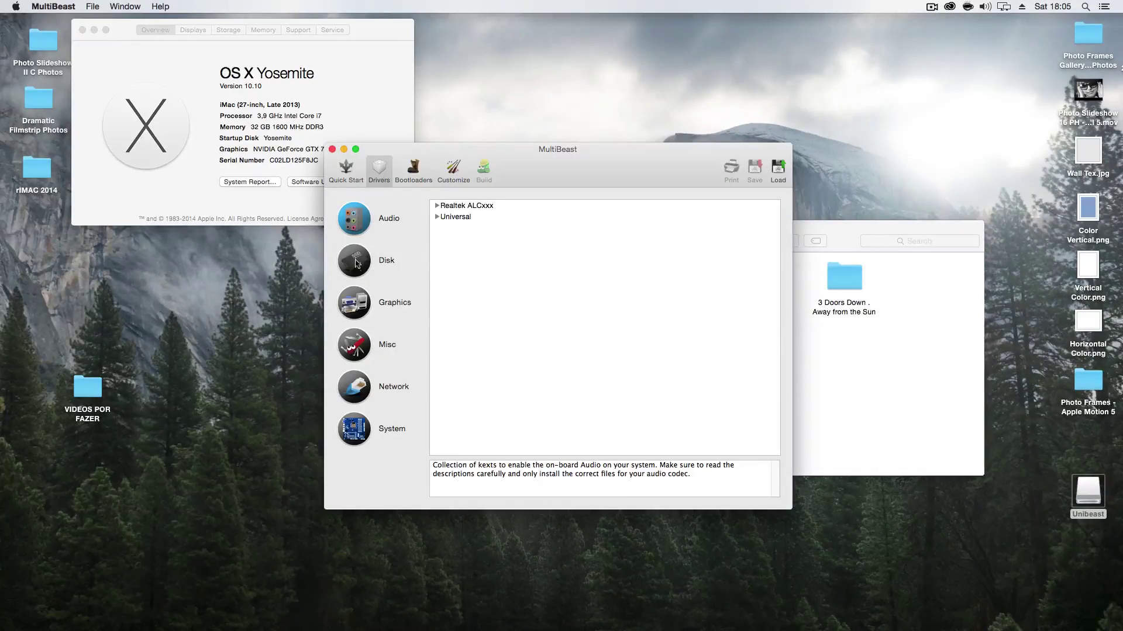
click(354, 218)
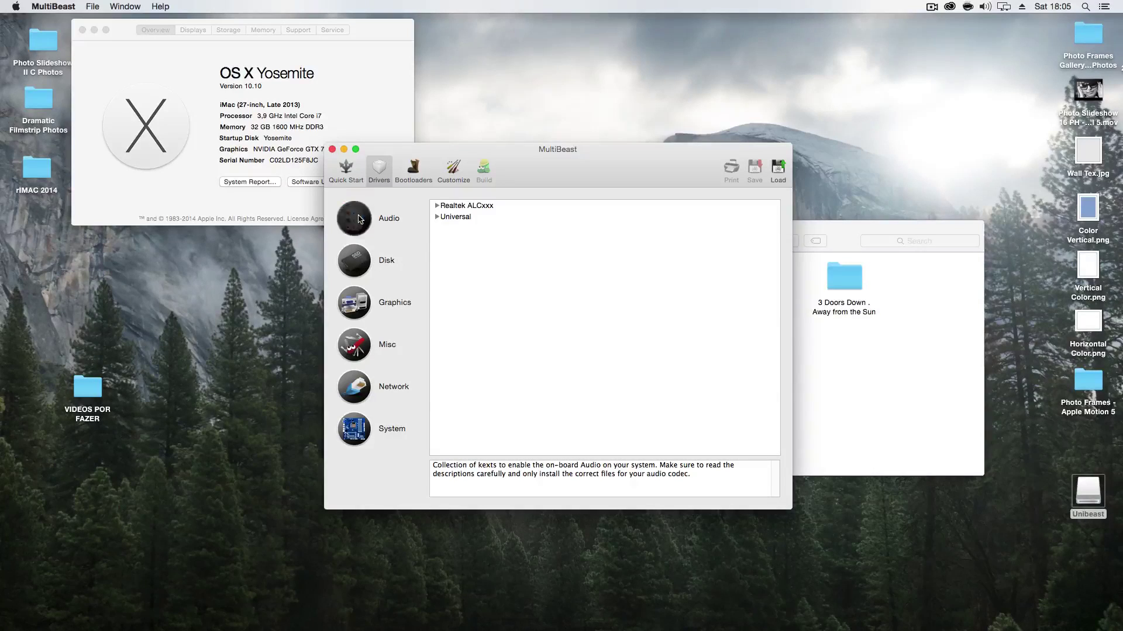
click(436, 207)
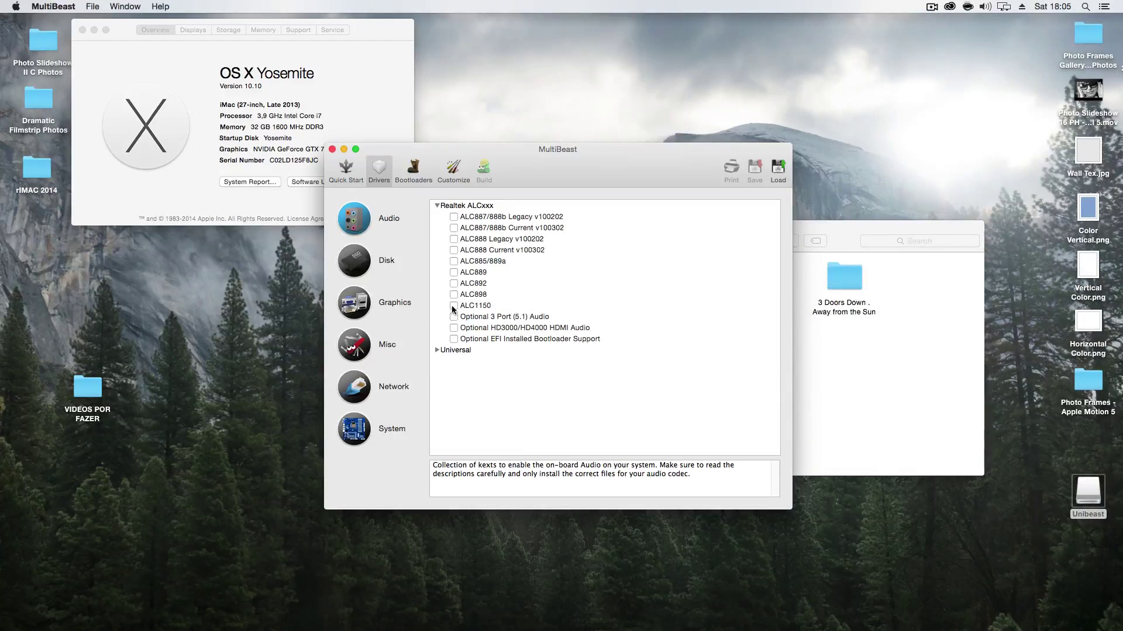
click(332, 150)
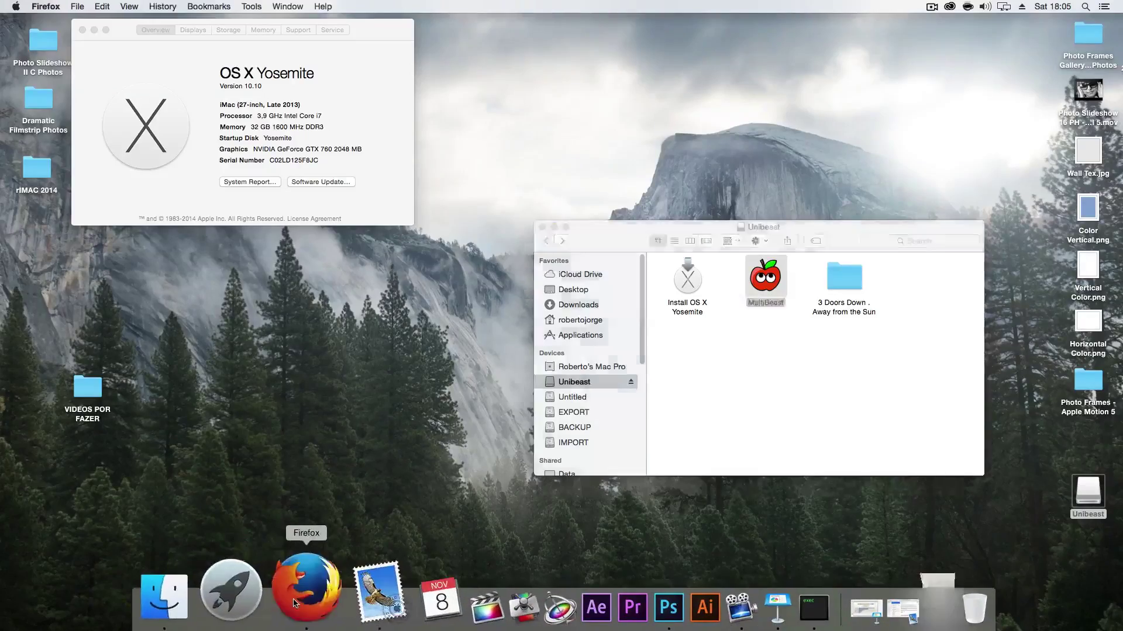
Play the YouTube channel trailer at full volume, skip to 0:41, lower to half, and pause
click(306, 585)
scroll(213, 303, down, 3)
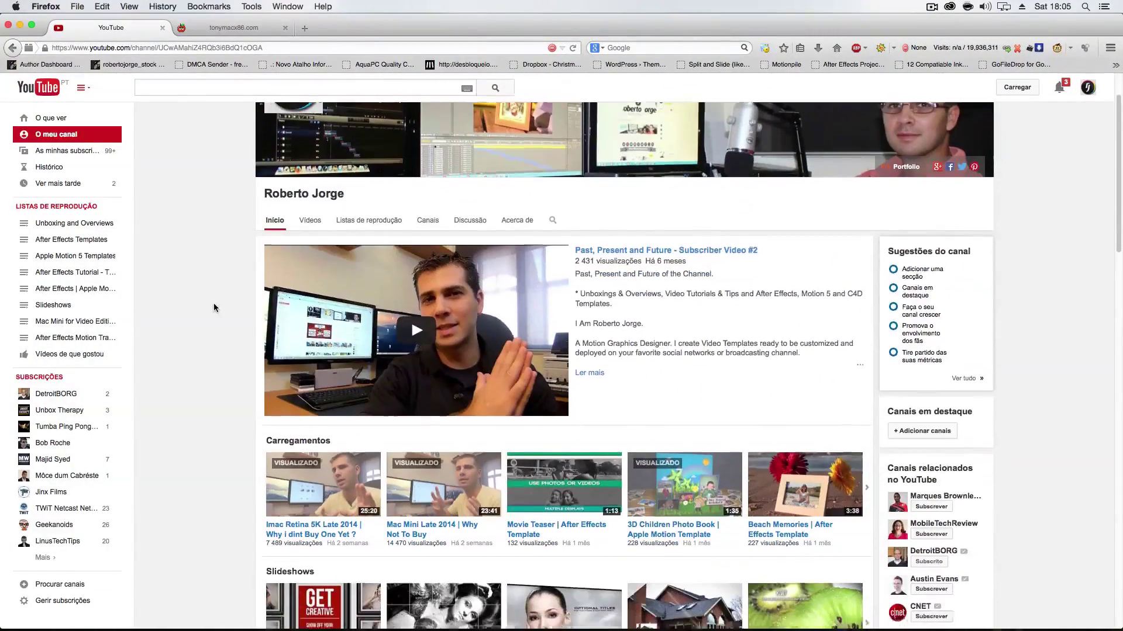
click(420, 311)
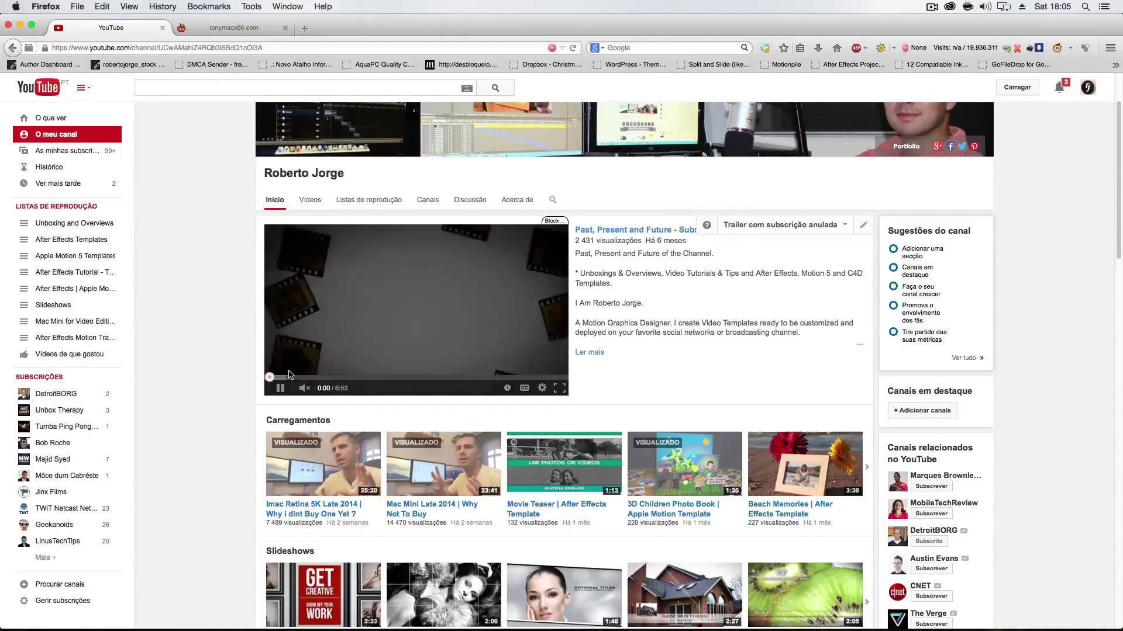
click(320, 389)
drag(320, 390, 360, 391)
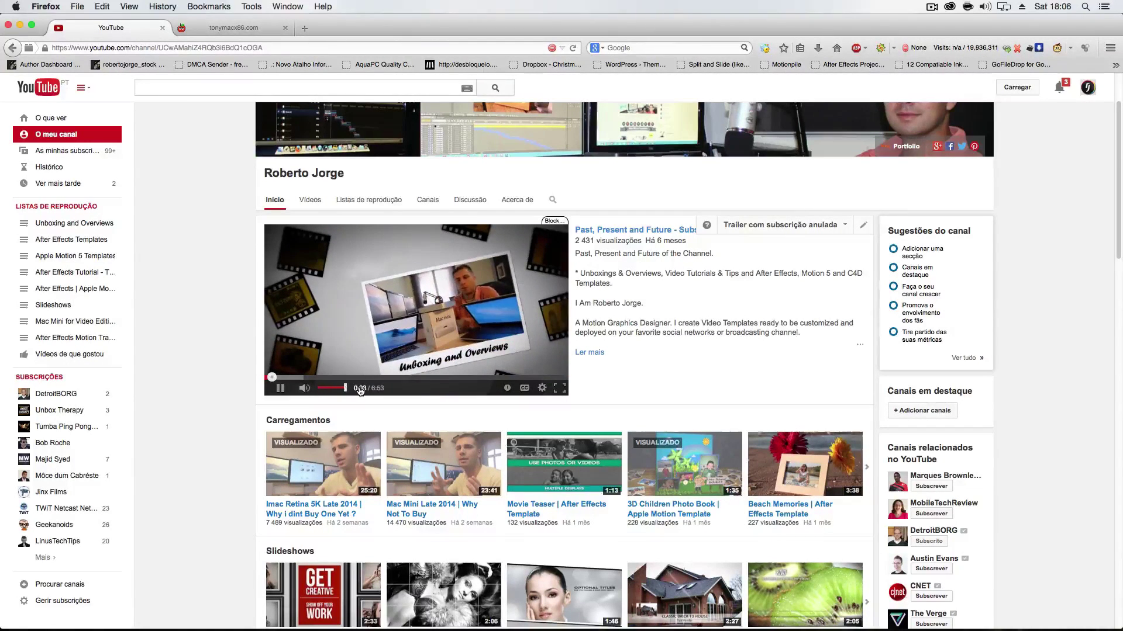
click(299, 377)
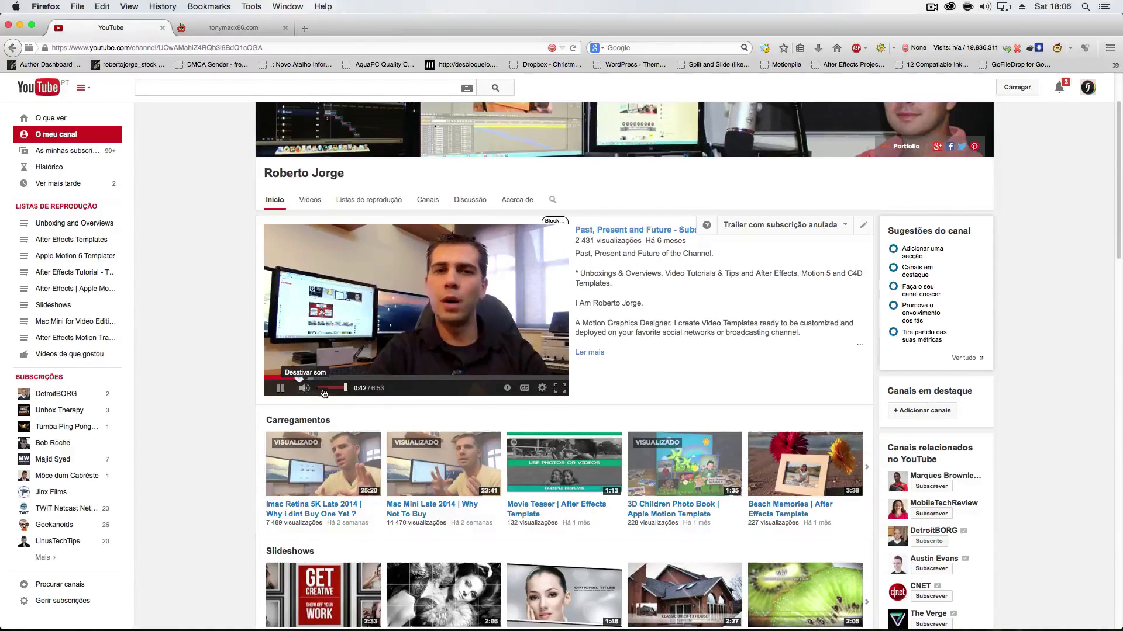
drag(346, 390, 331, 392)
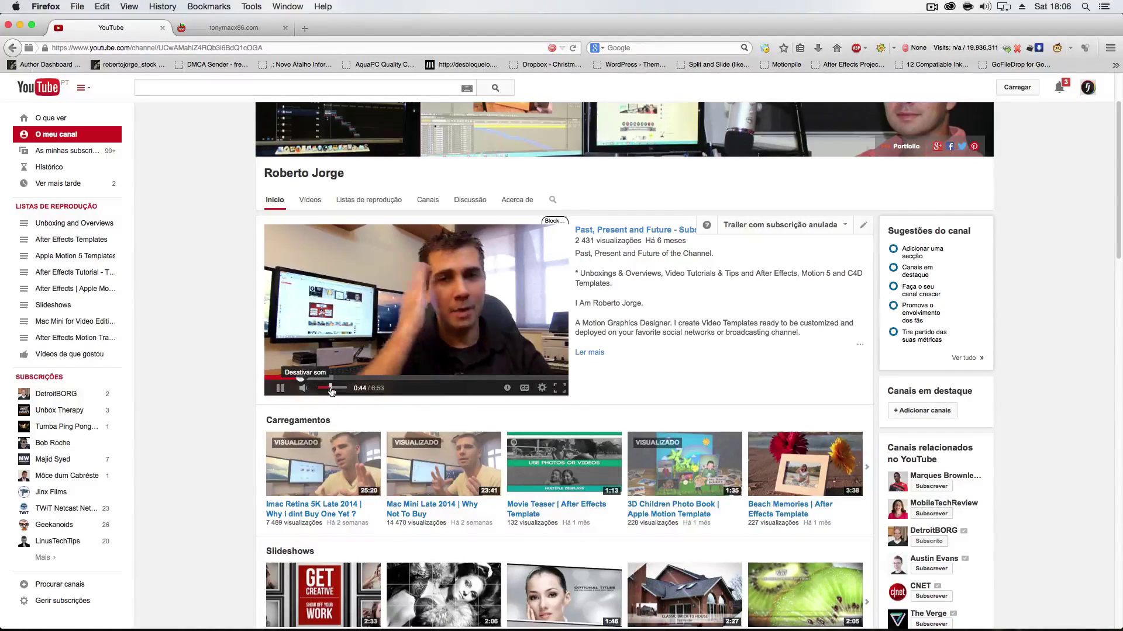
click(281, 388)
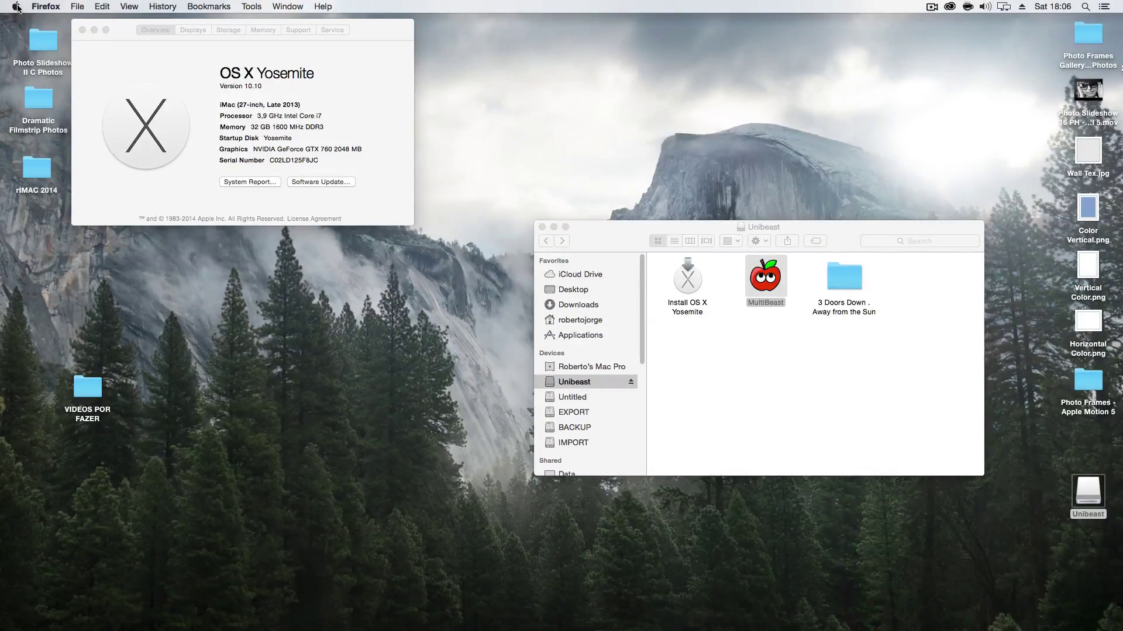
Minimize the Firefox YouTube window and open System Preferences from the Apple menu
mouse_move(576, 628)
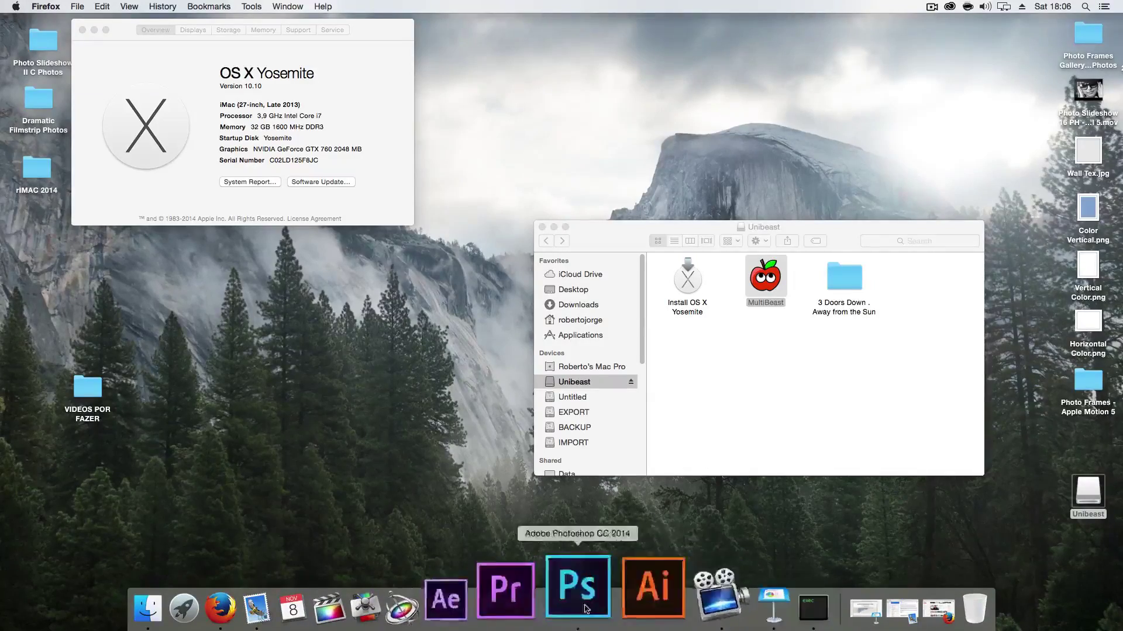
click(304, 600)
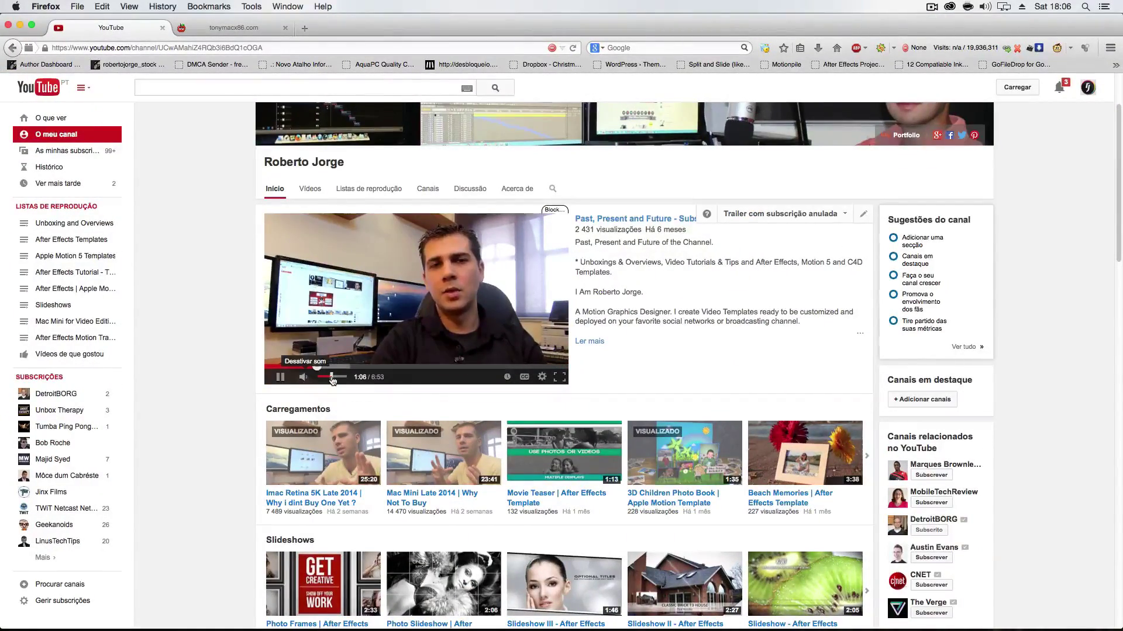
click(9, 25)
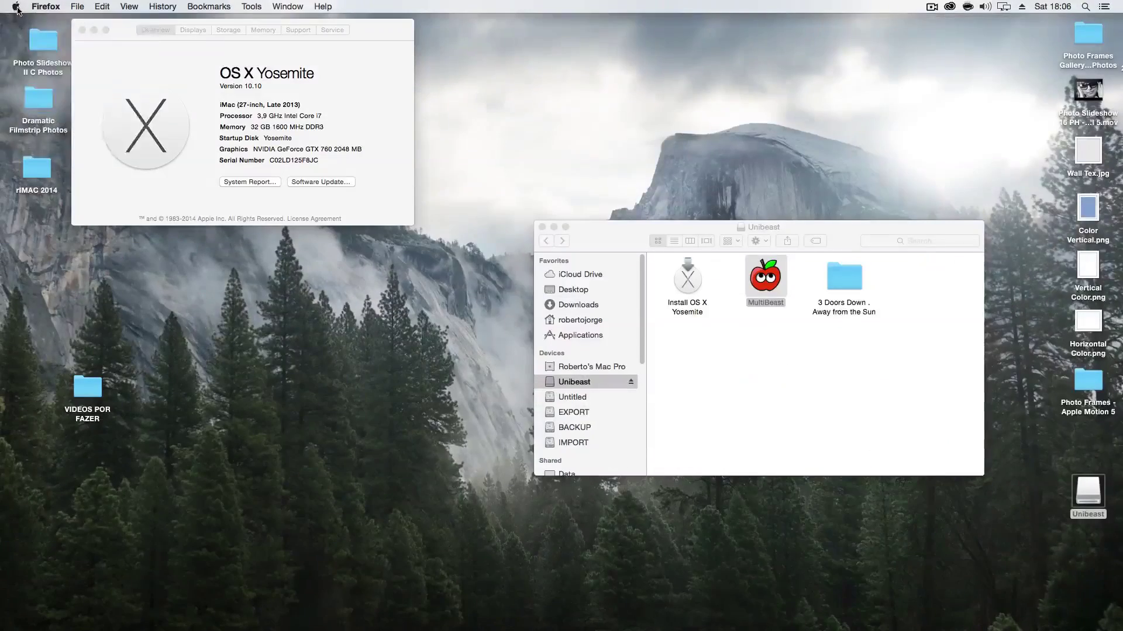
click(16, 7)
click(52, 39)
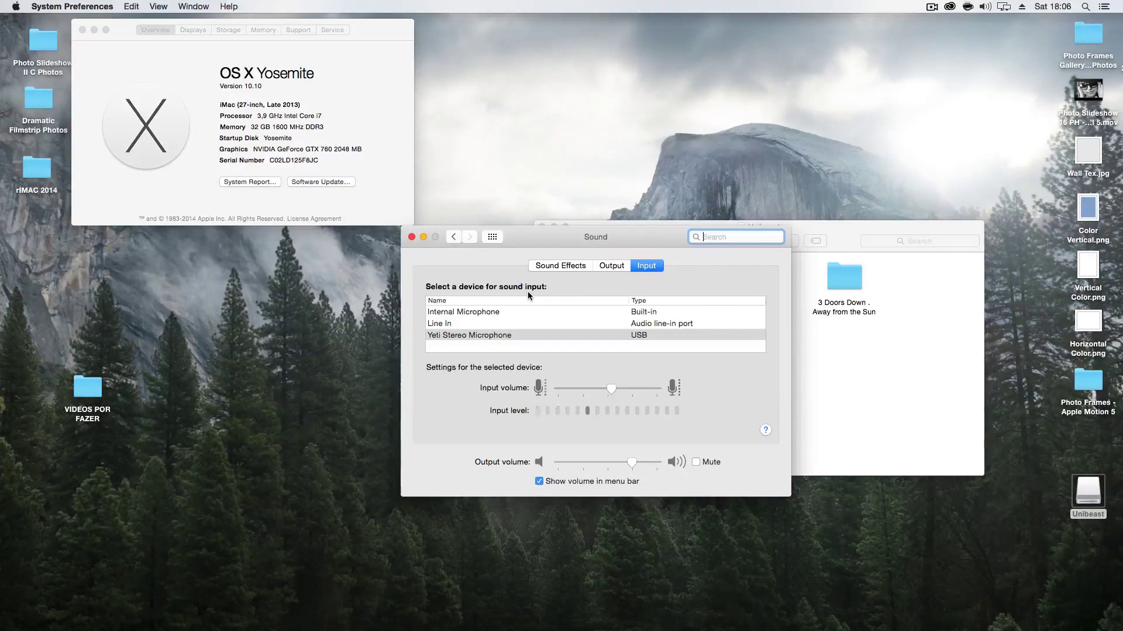
Switch back and forth between the Sound Output and Input device lists, ending on Input
click(611, 266)
click(644, 268)
click(617, 267)
click(644, 267)
click(617, 266)
click(639, 267)
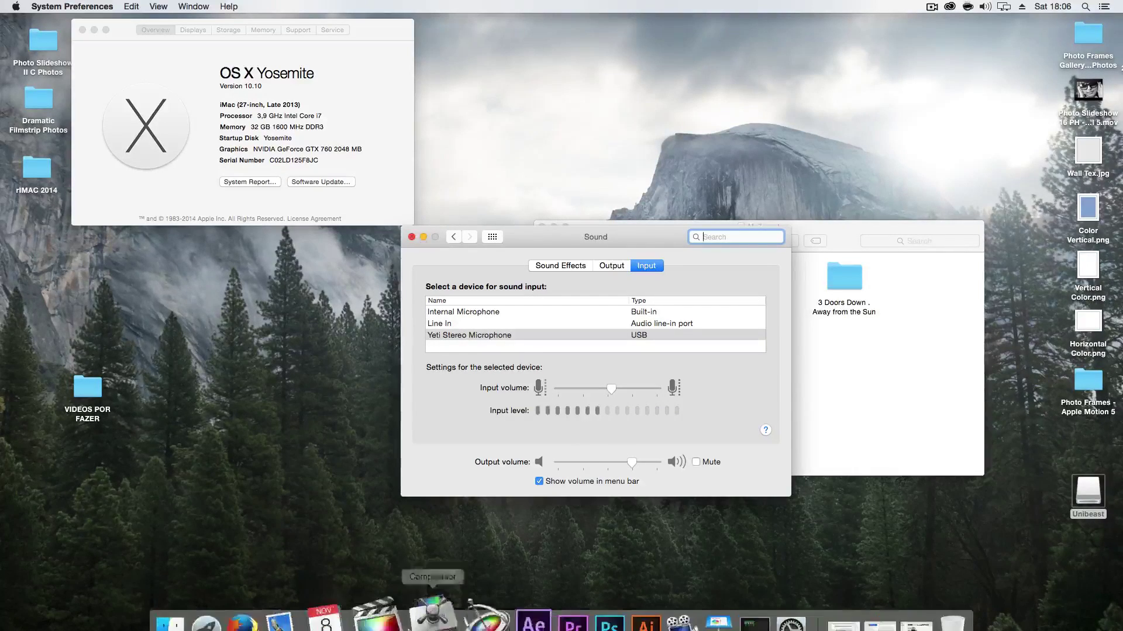
Restore and re-minimize Firefox, then bring the Unibeast Finder window to the front
click(295, 586)
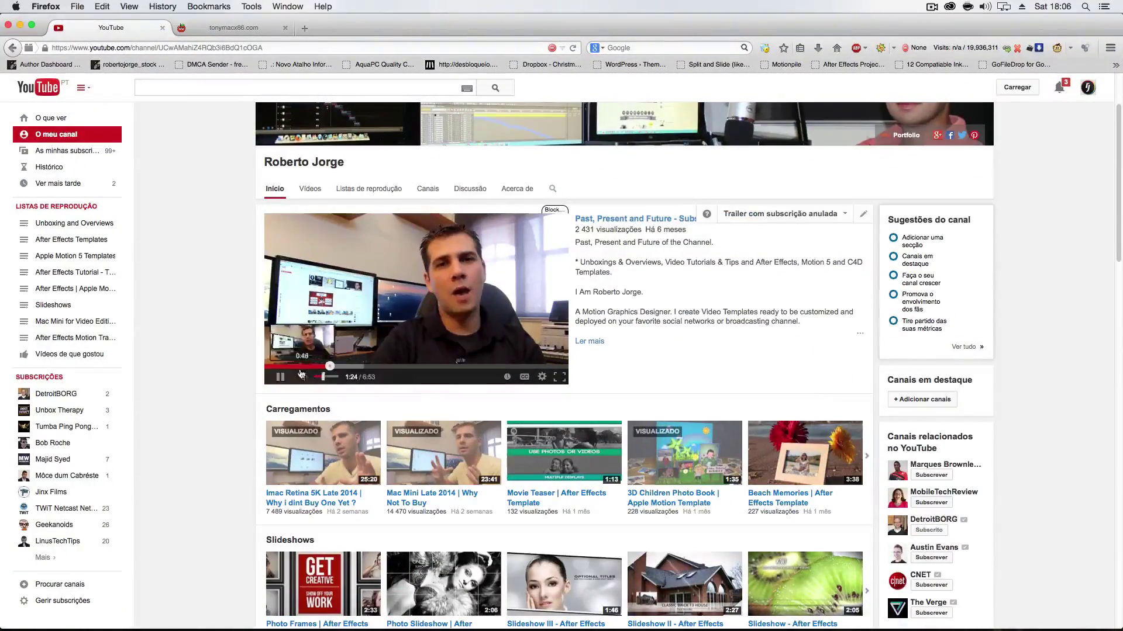
click(19, 25)
click(844, 237)
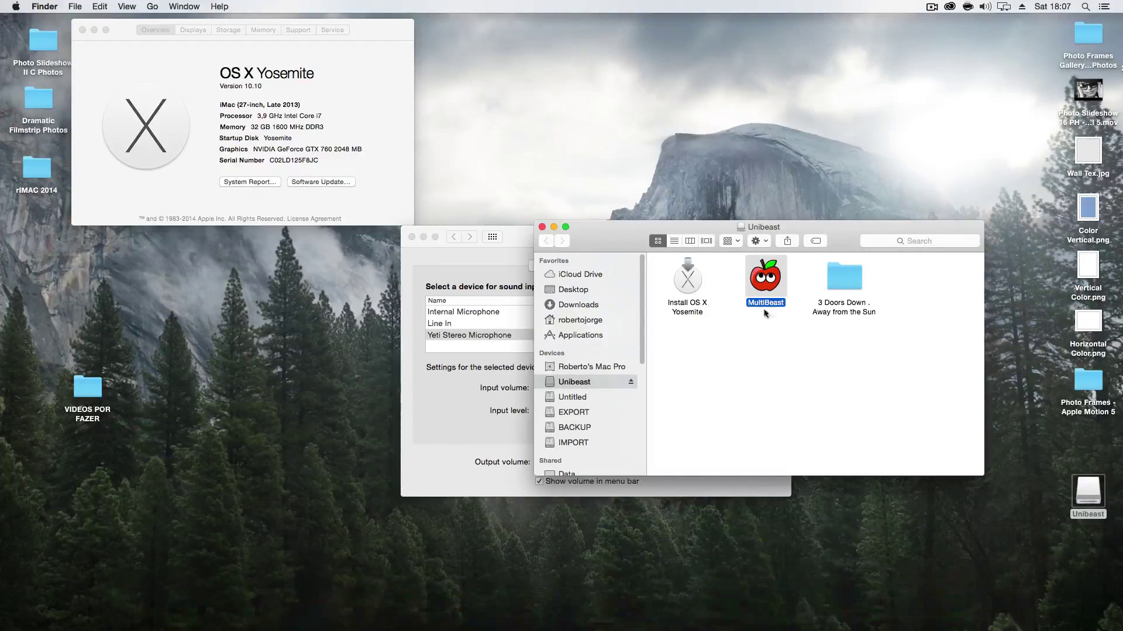
Relaunch MultiBeast and expand its Realtek ALCxxx audio driver list
double_click(766, 292)
click(379, 172)
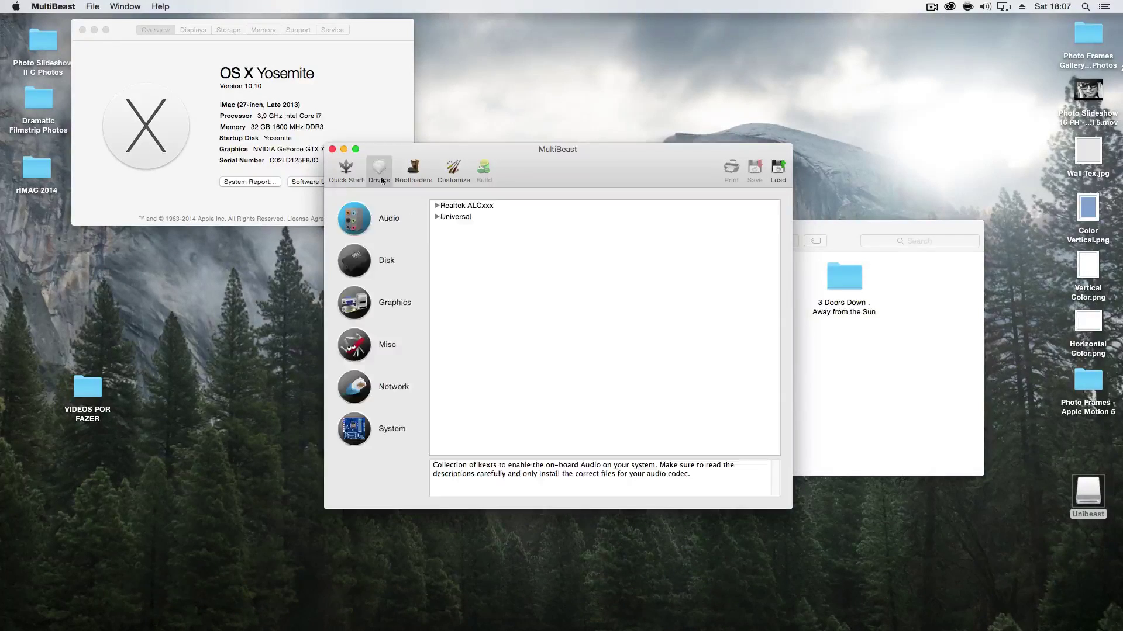
click(437, 206)
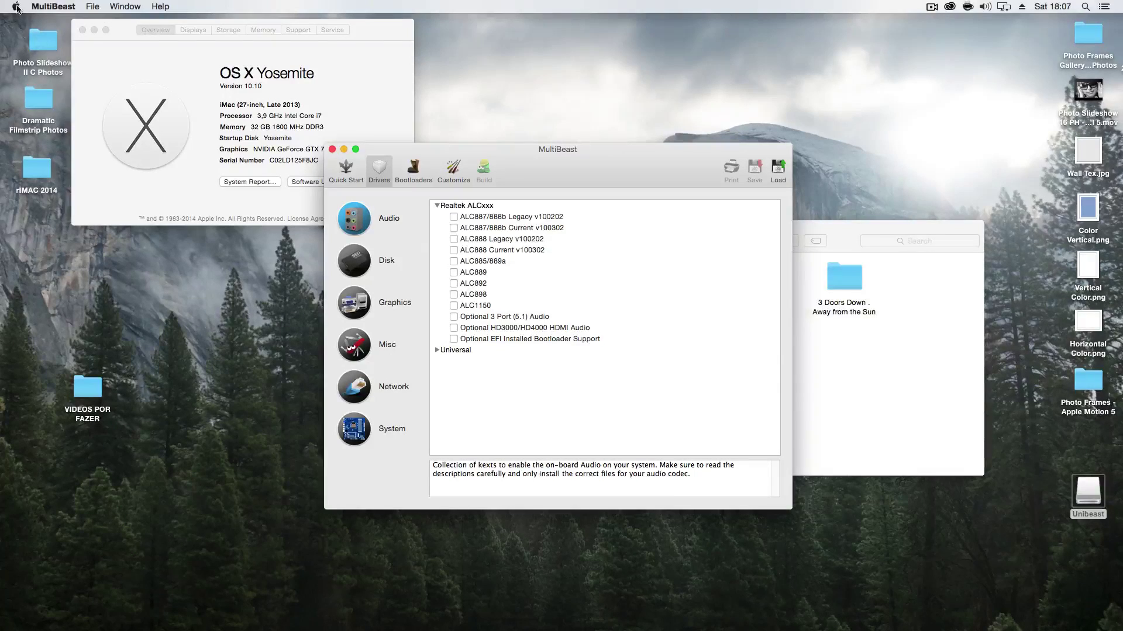
Open About This Mac and its System Report showing the Hardware Overview
click(17, 8)
click(373, 37)
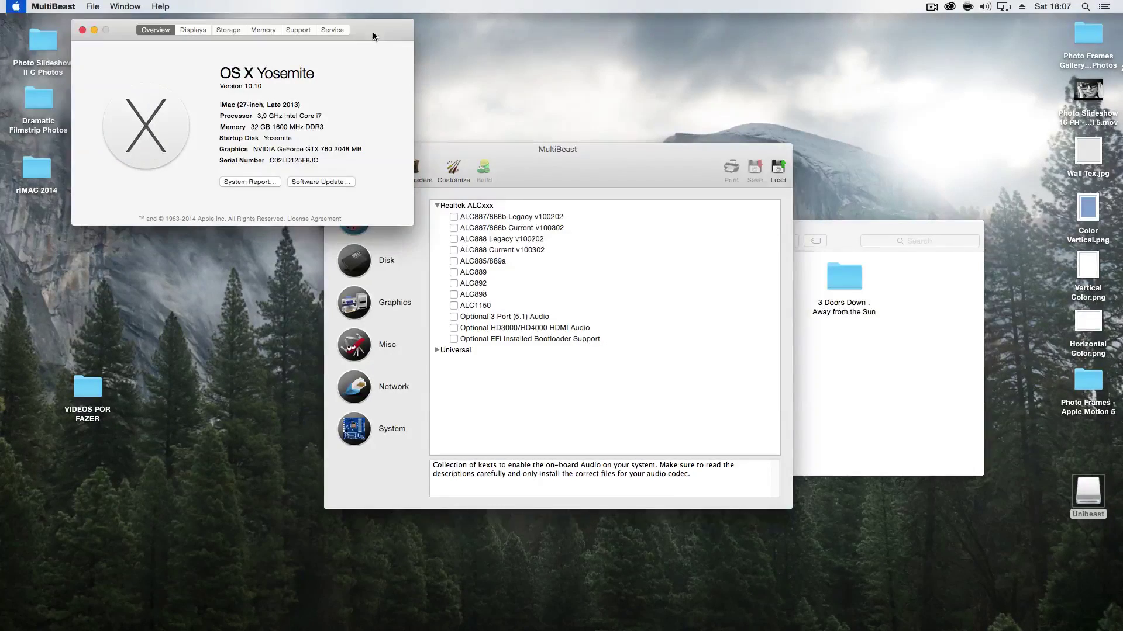
click(242, 182)
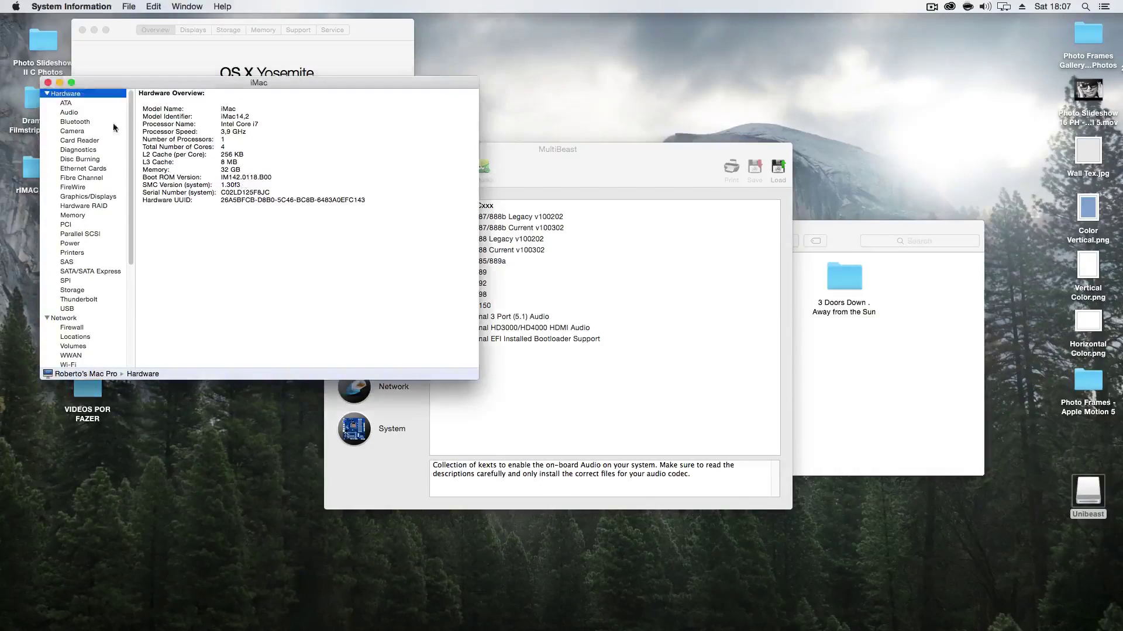
Scroll through the Audio devices under System Information's Hardware section, then close the report
click(70, 114)
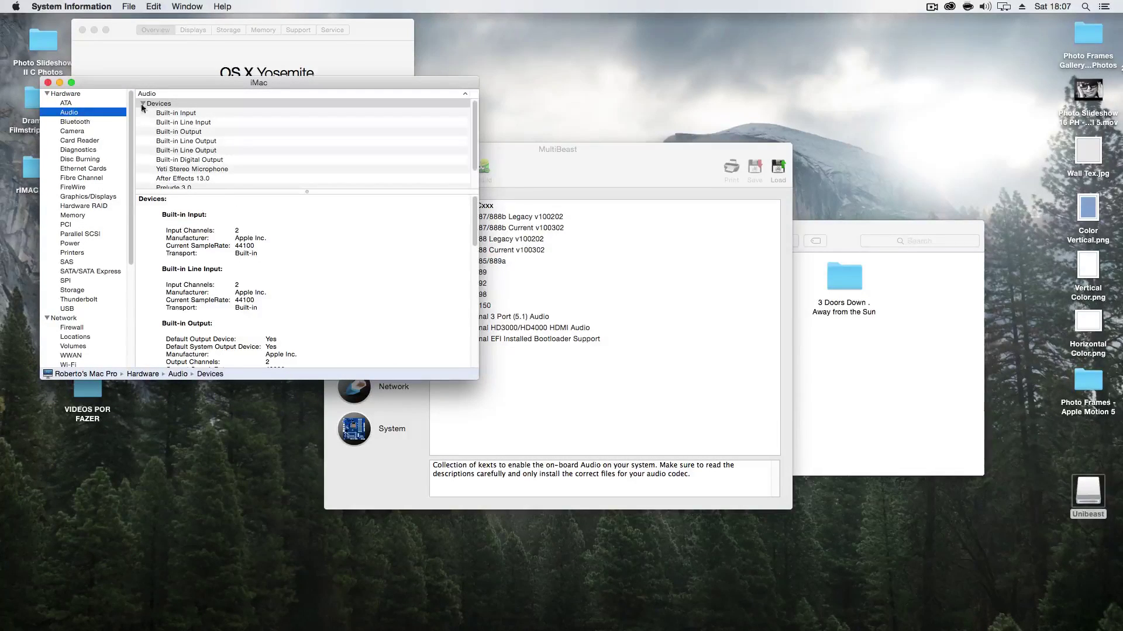
scroll(188, 137, down, 3)
scroll(191, 132, down, 2)
click(48, 83)
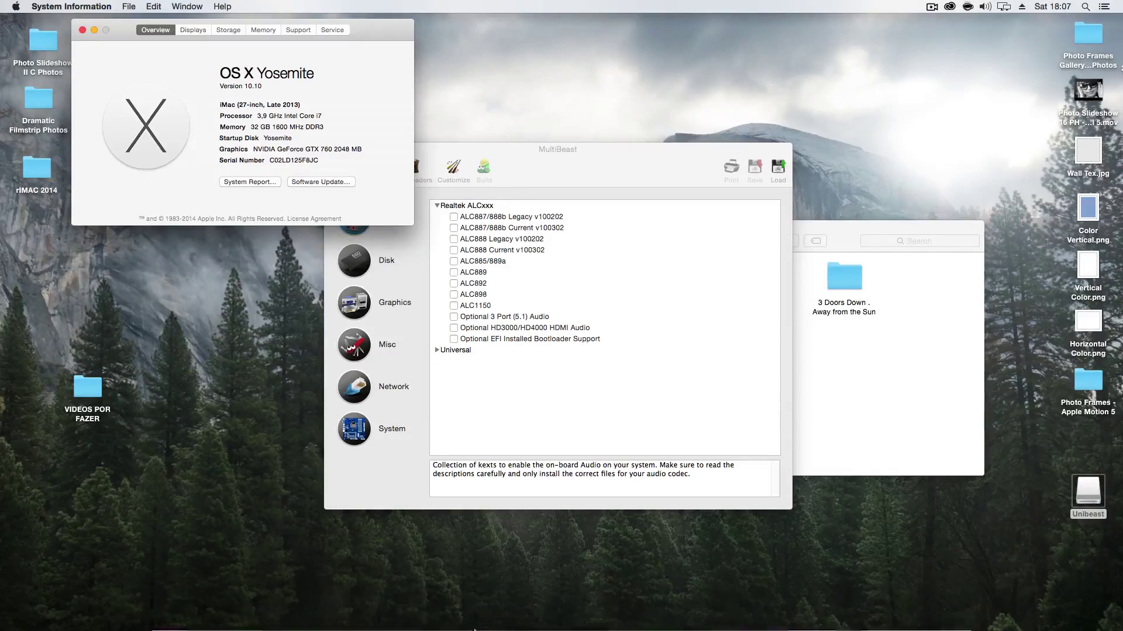
Open Sound preferences on the Output list and quit MultiBeast
mouse_move(514, 617)
click(718, 603)
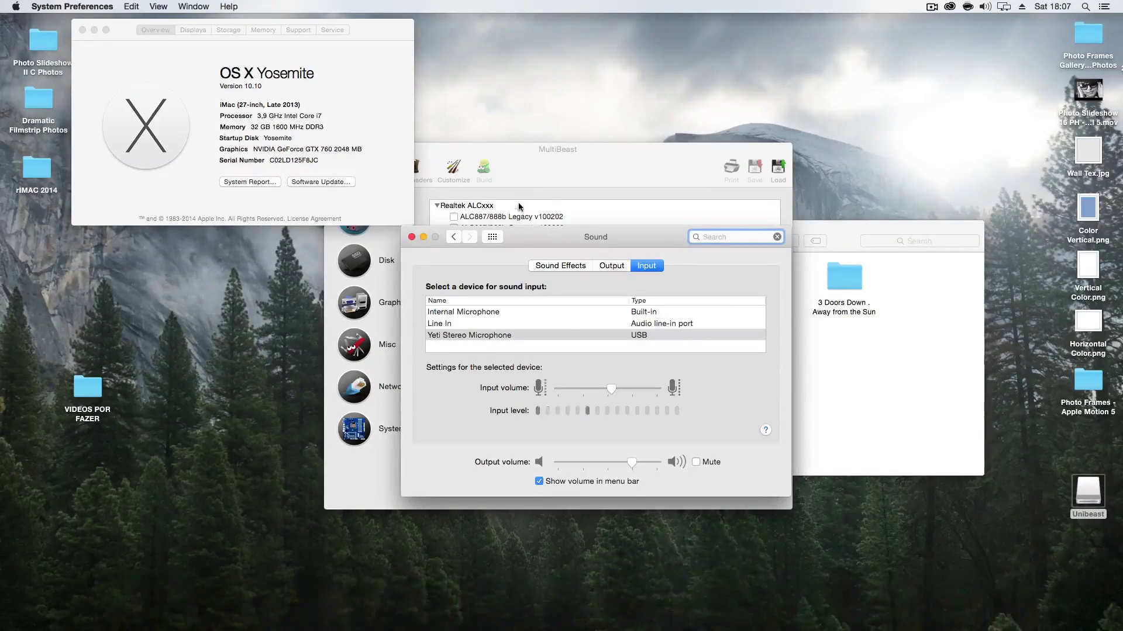
click(620, 194)
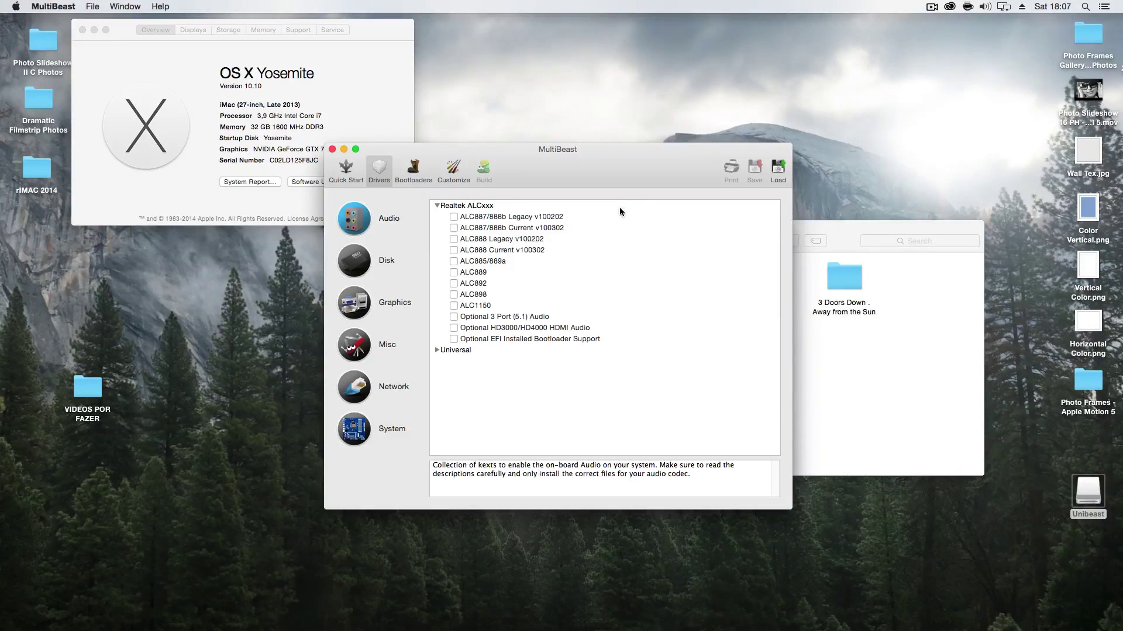
click(332, 150)
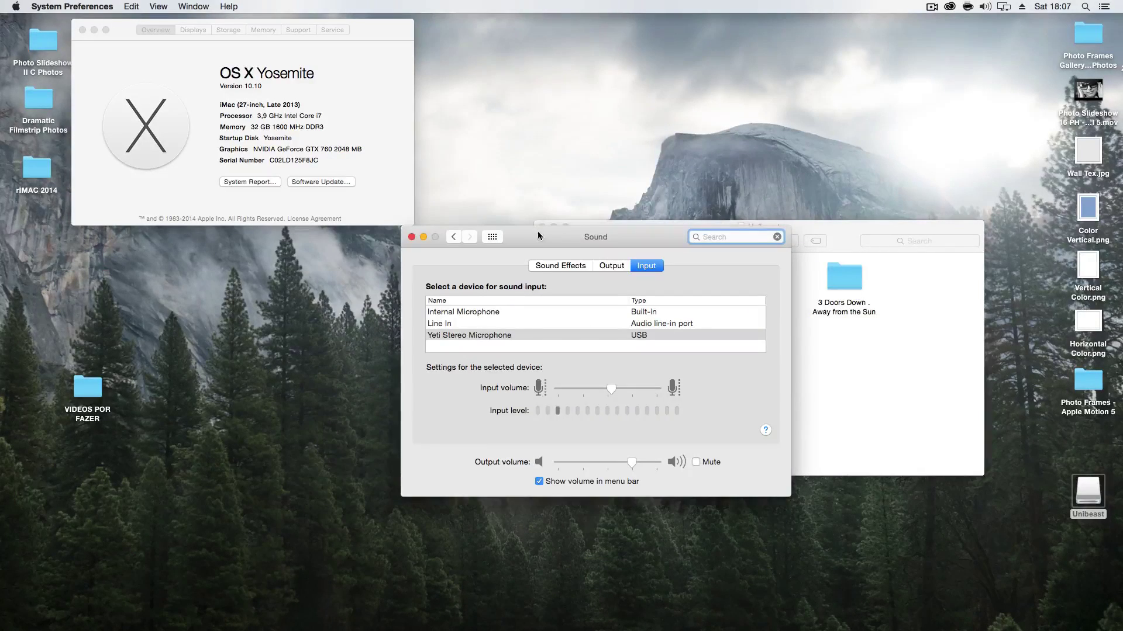
drag(538, 230, 492, 156)
click(408, 162)
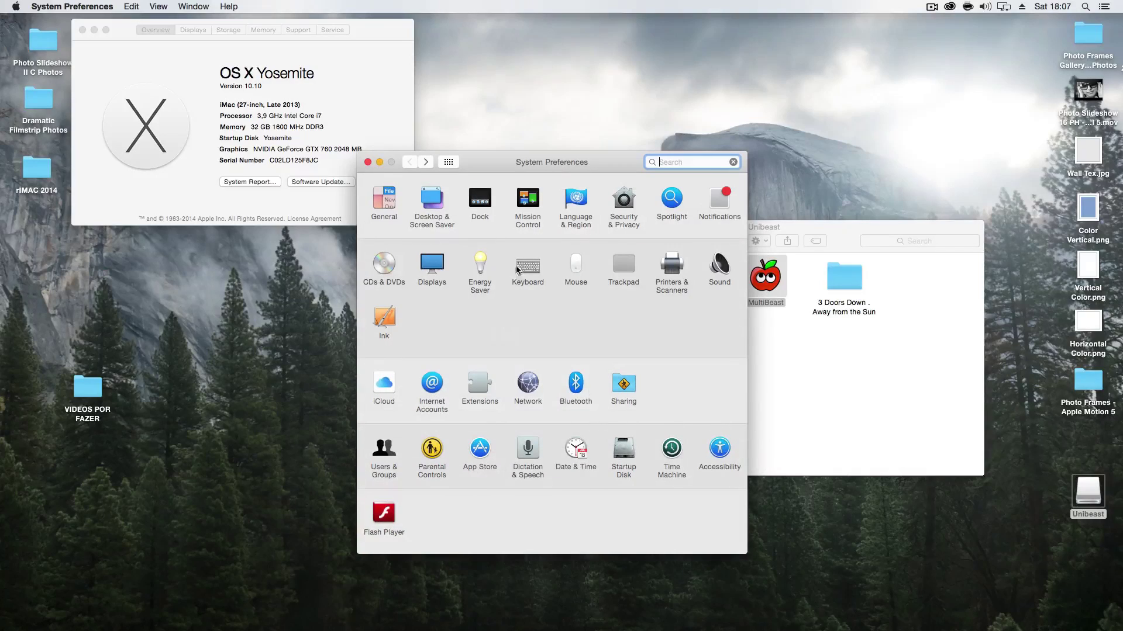
click(721, 268)
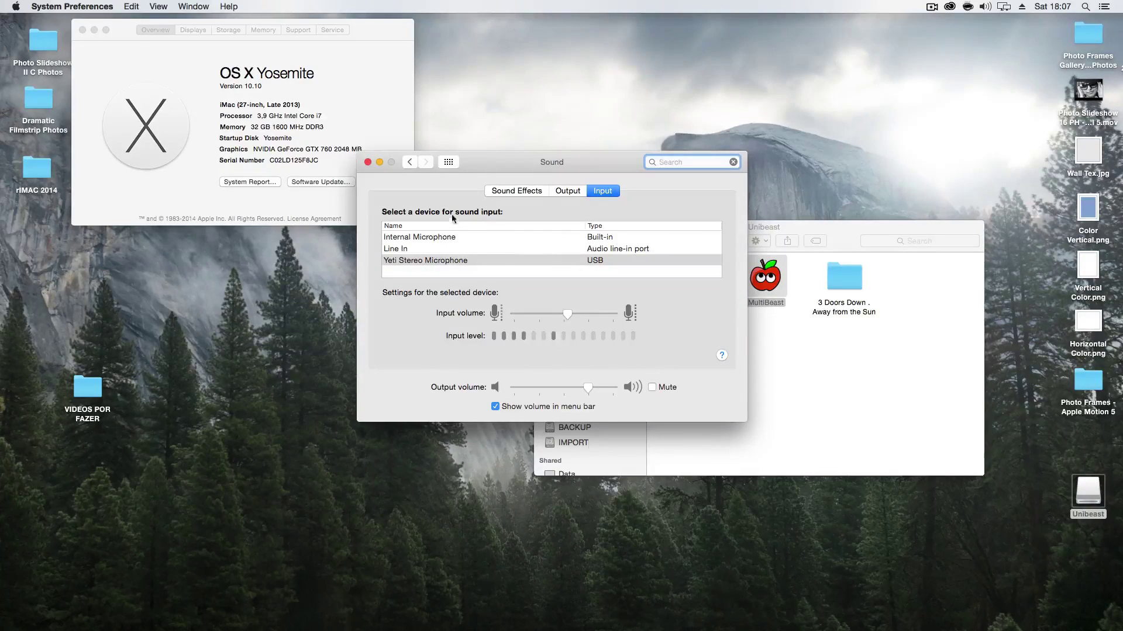
click(567, 190)
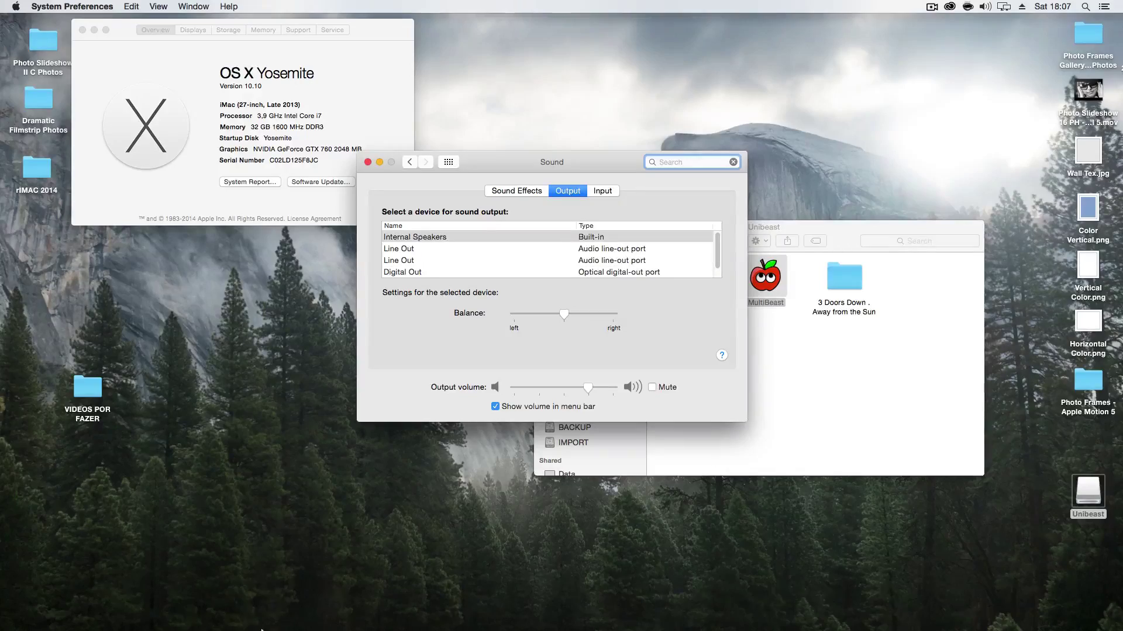
Start the YouTube channel trailer in Firefox, then minimize Firefox with Cmd+M
mouse_move(262, 629)
click(261, 582)
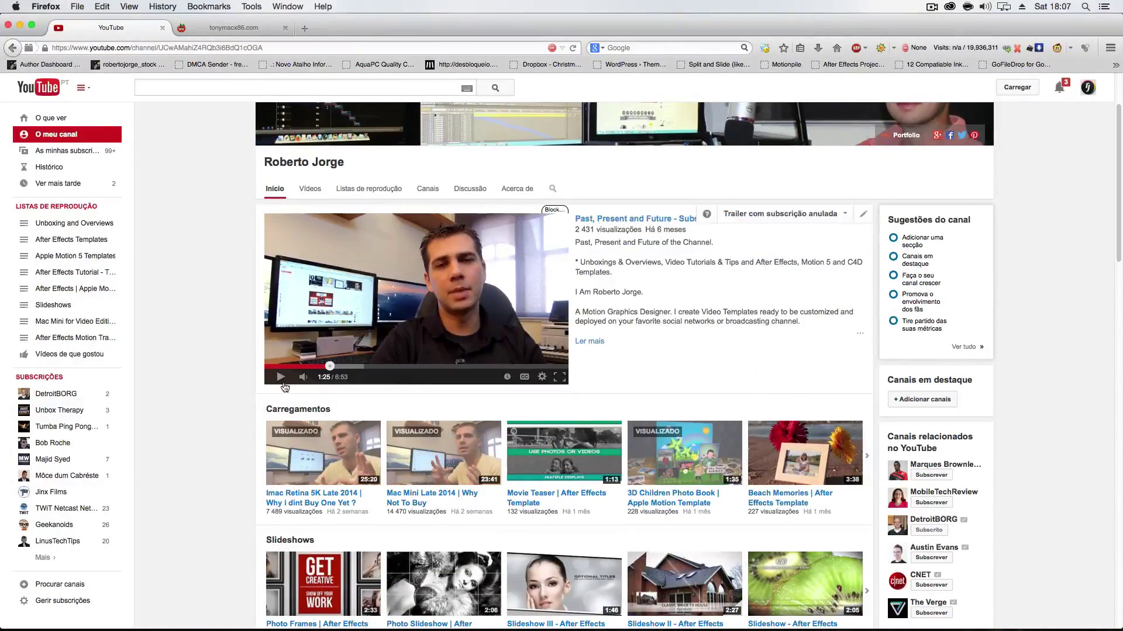
click(281, 379)
key(super+m)
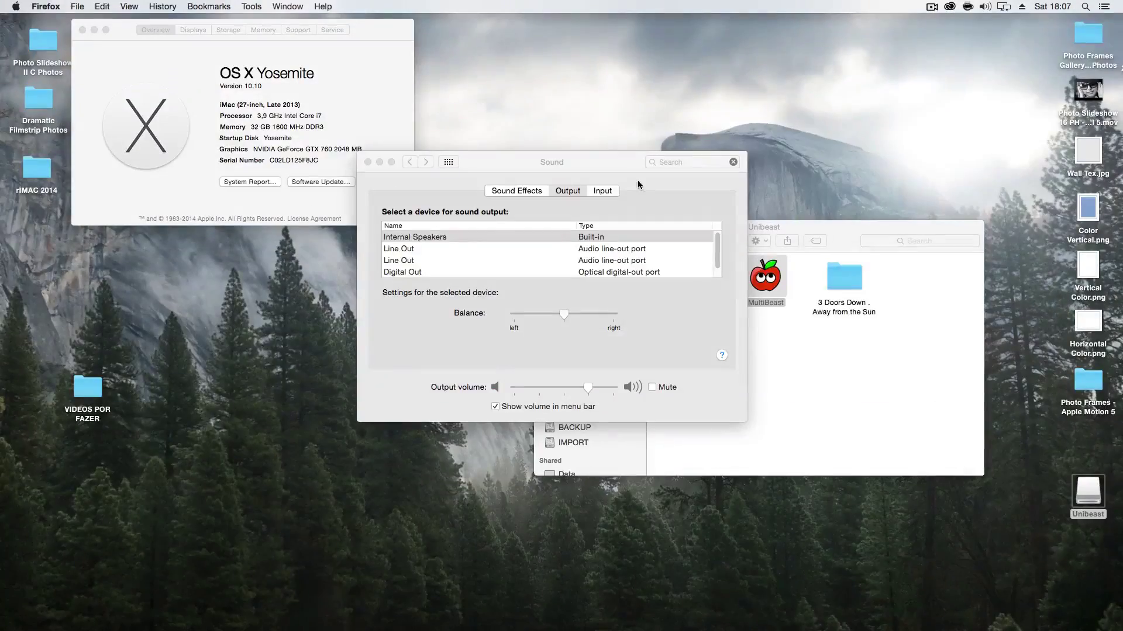
Try Line Out, the second Line Out, Digital Out and Yeti Stereo Microphone as output
click(403, 250)
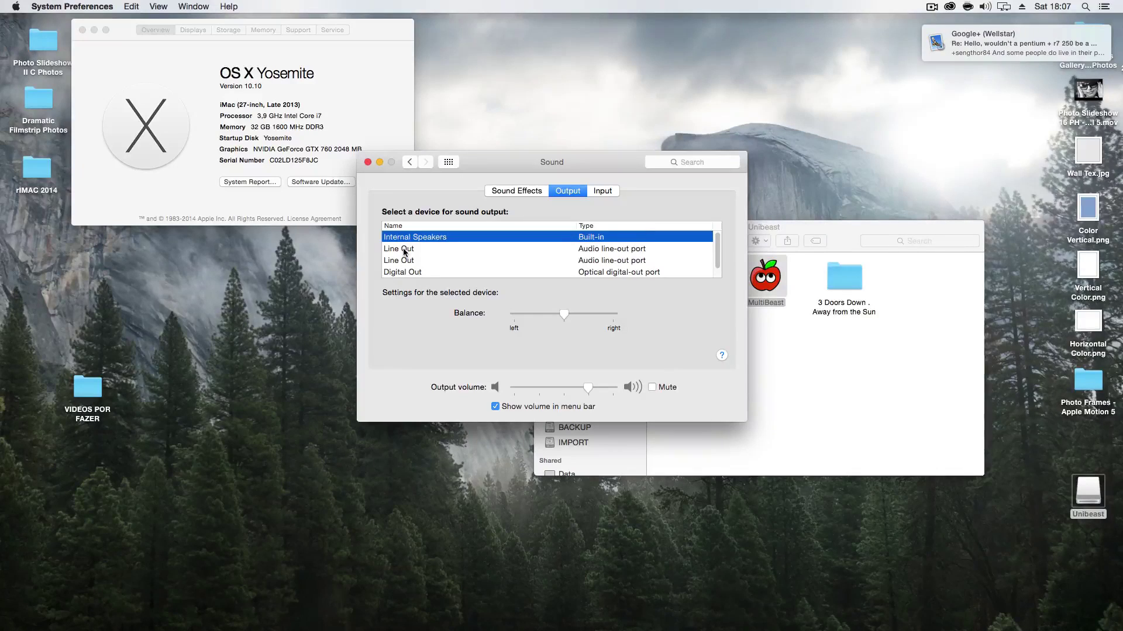
click(404, 250)
click(408, 262)
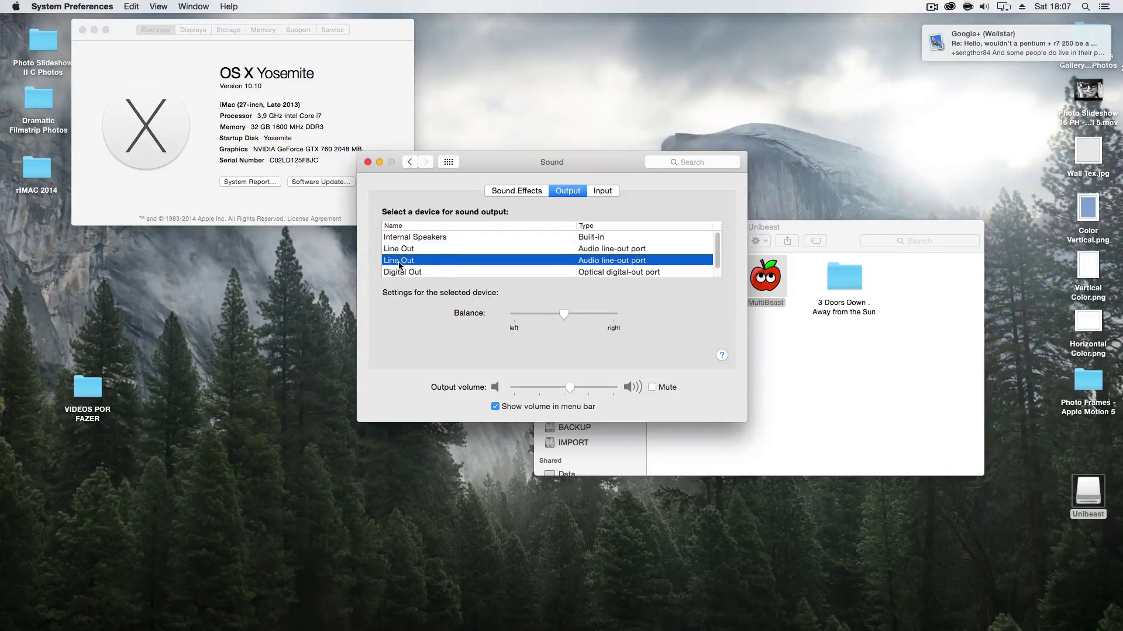
scroll(427, 255, down, 1)
click(405, 263)
click(410, 272)
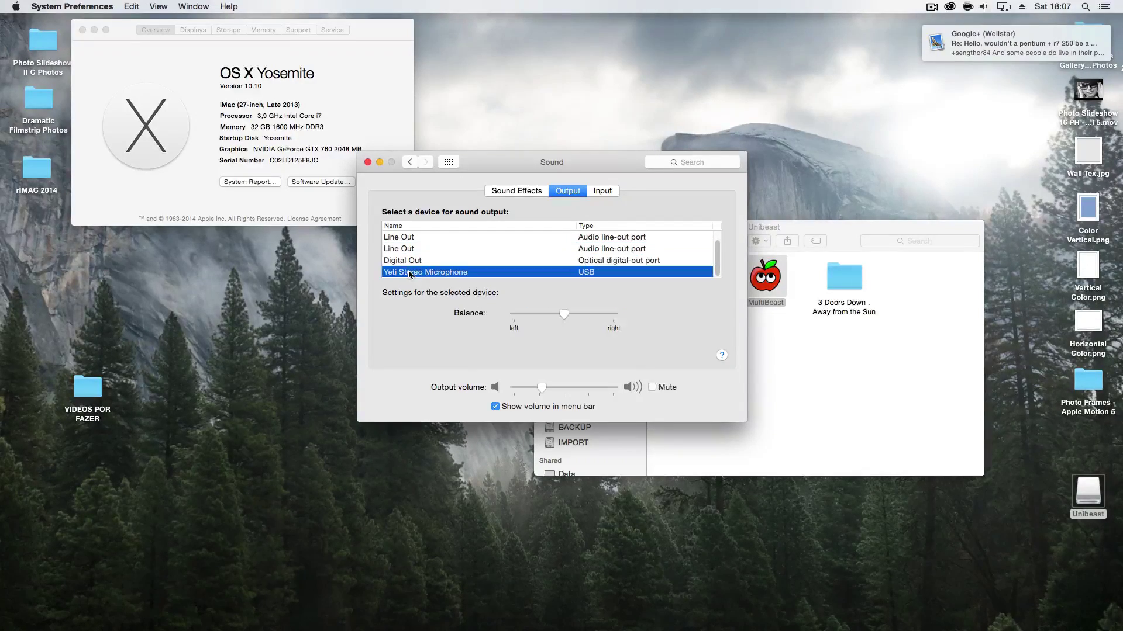
click(408, 263)
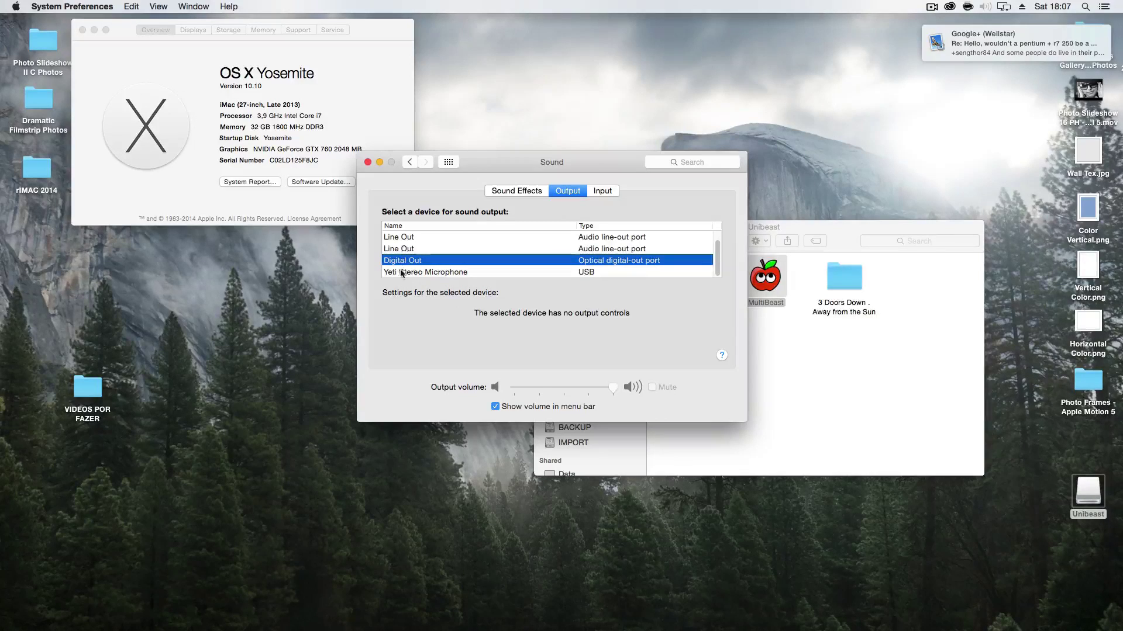
click(402, 273)
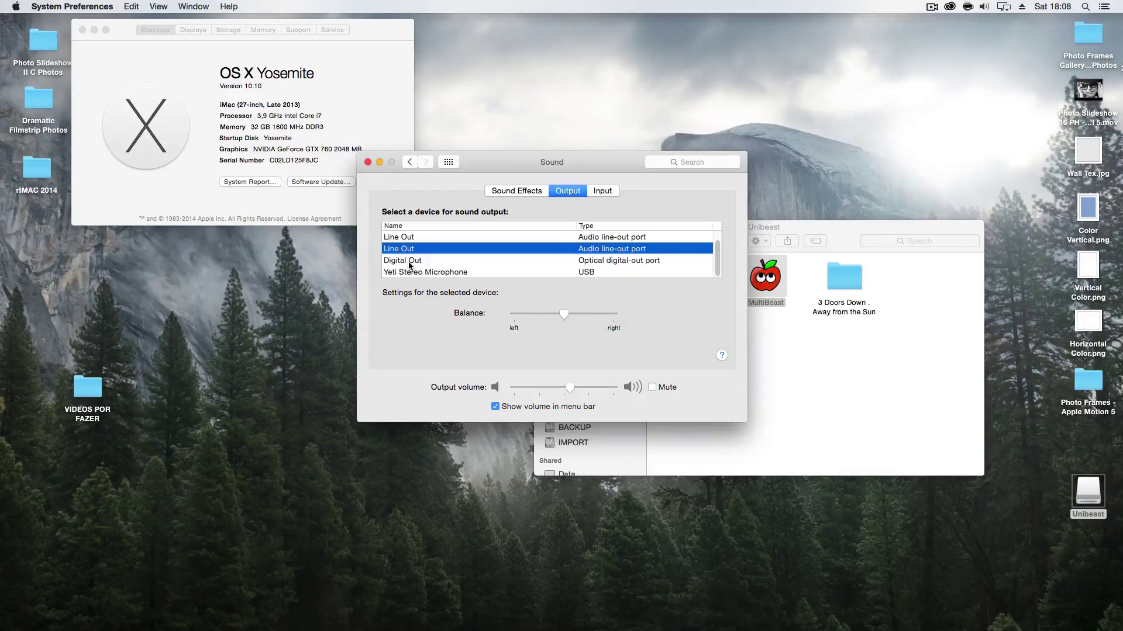
Set output back to Internal Speakers and quit System Preferences with Cmd+Q
scroll(408, 265, up, 1)
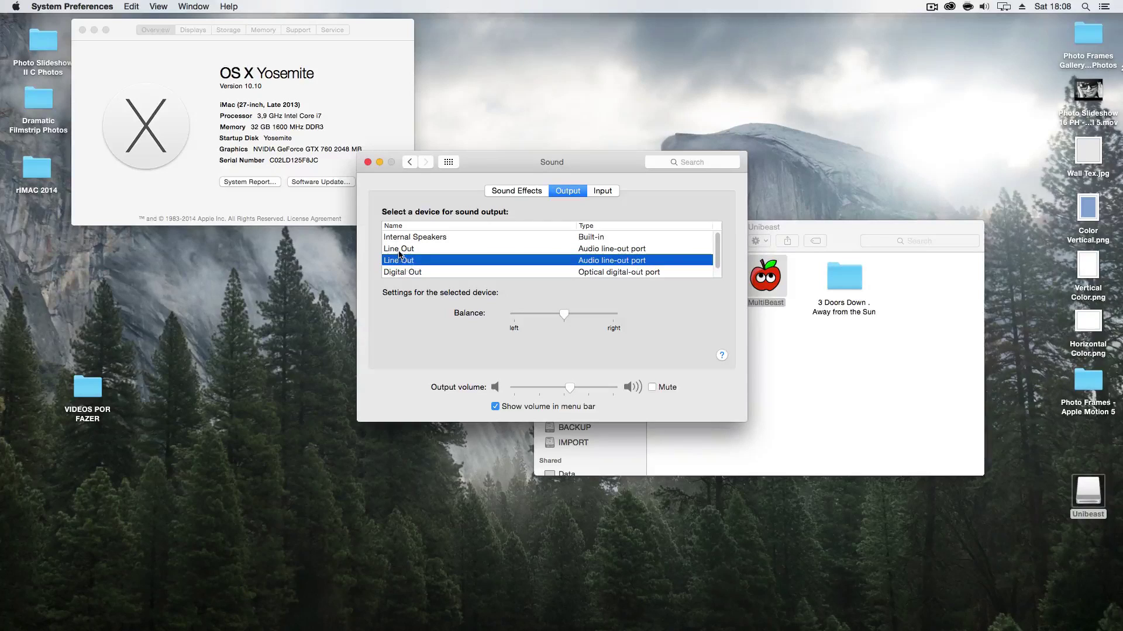
click(422, 239)
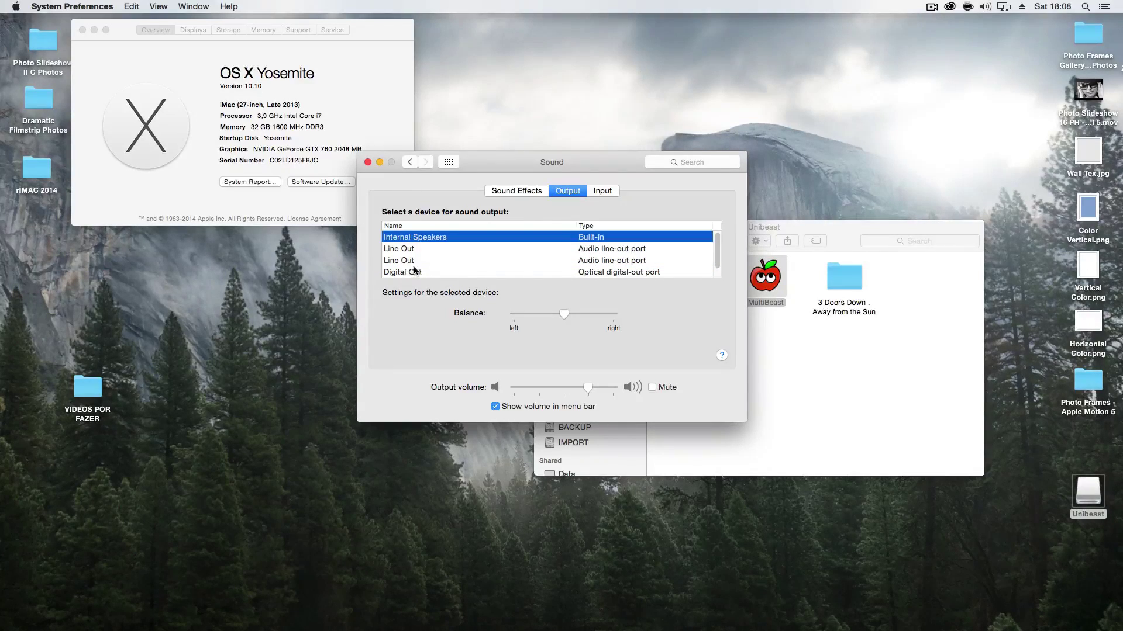
scroll(414, 270, down, 1)
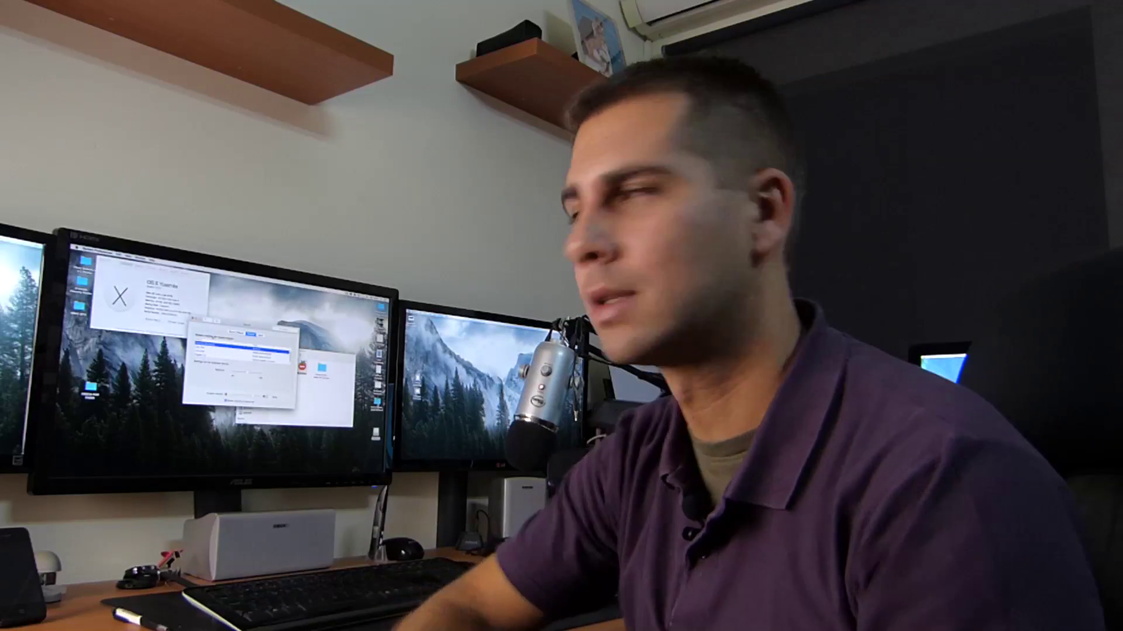
key(super+q)
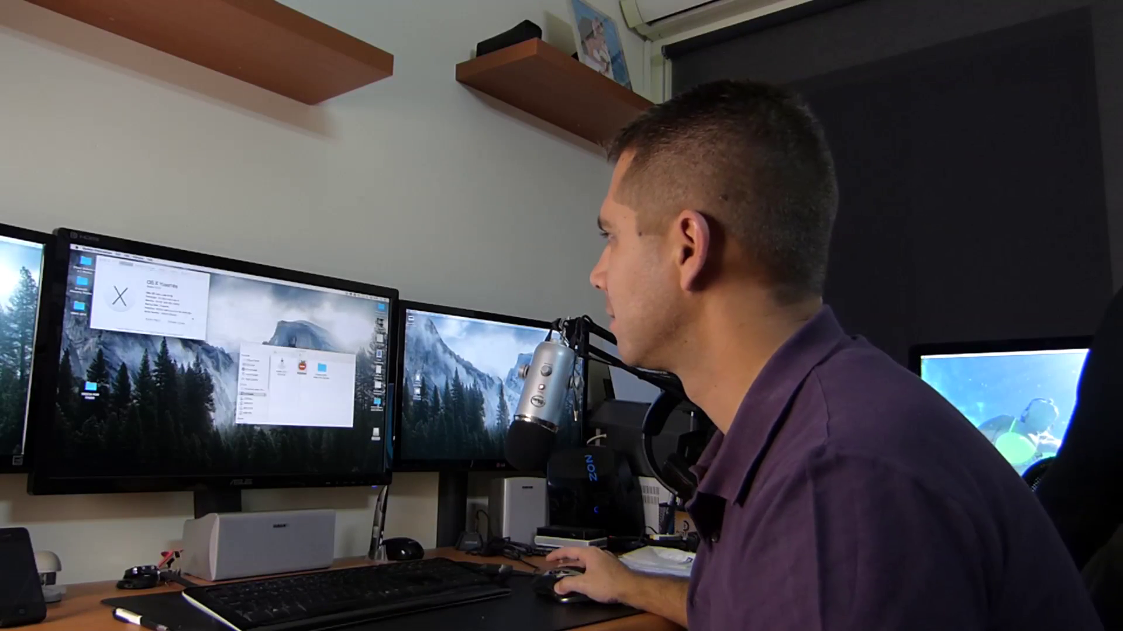